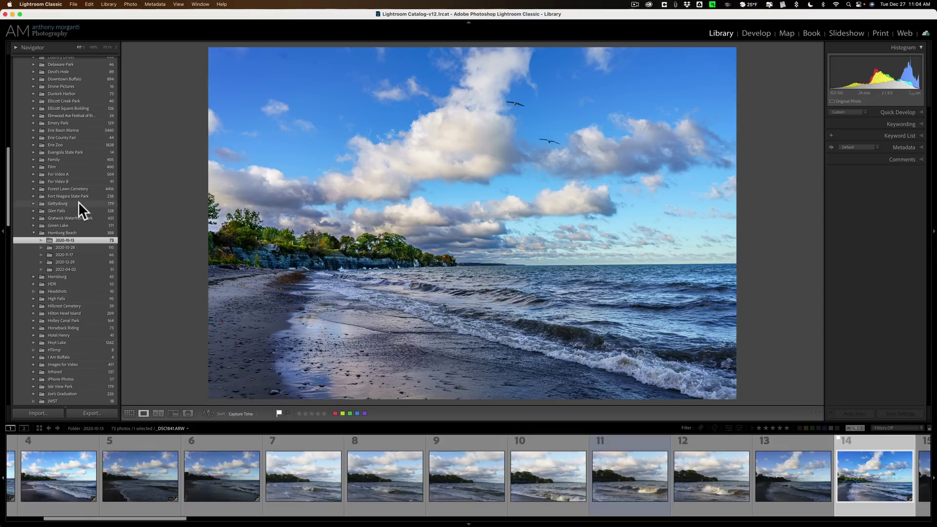
Scroll the Folders panel down until the Collections panel appears.
scroll(78, 201, down, 15)
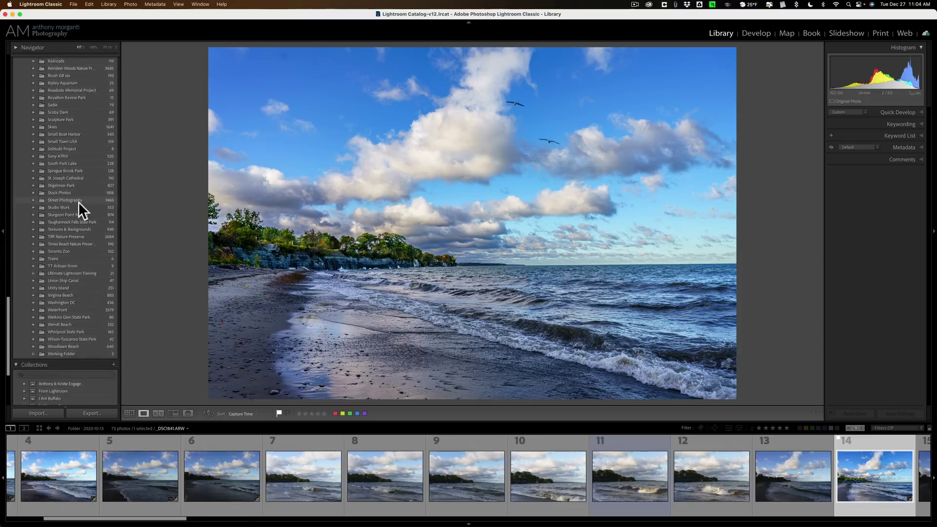
Start a new smart collection named '5 Star Photos'.
scroll(78, 201, down, 6)
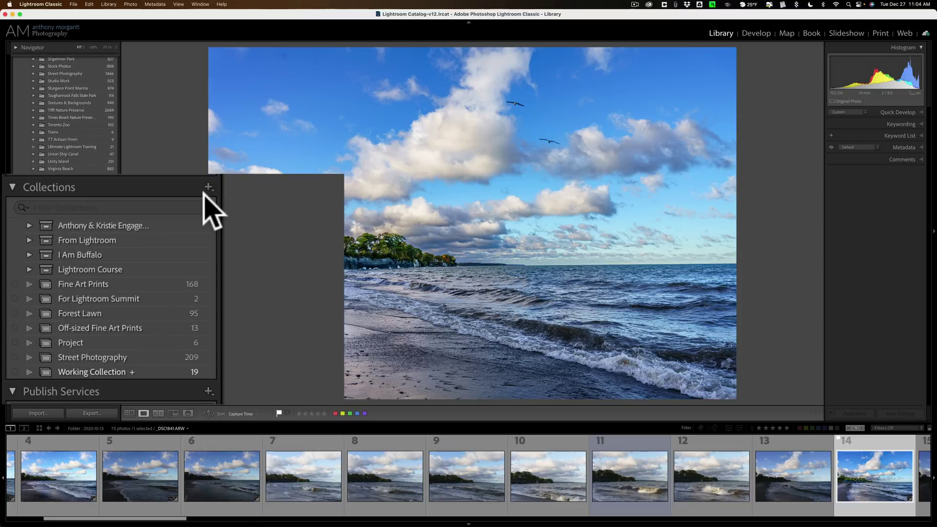
click(207, 187)
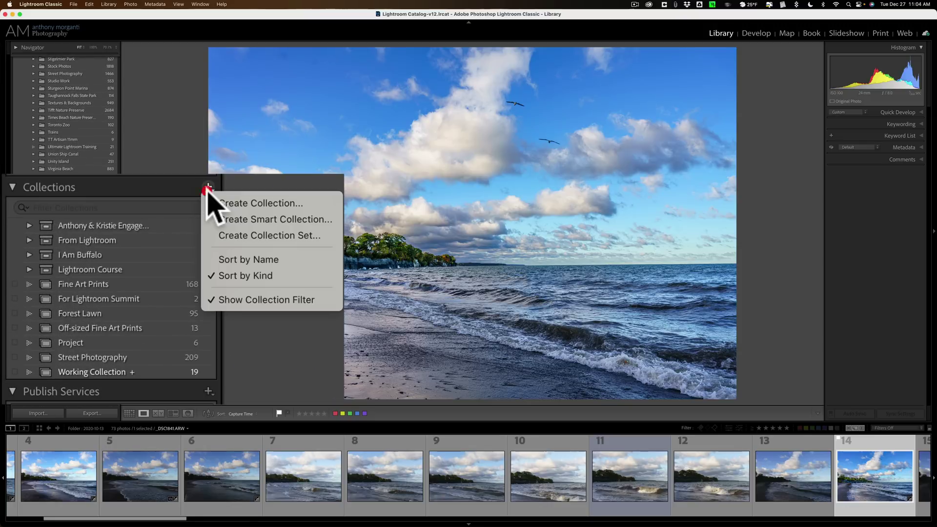
click(243, 221)
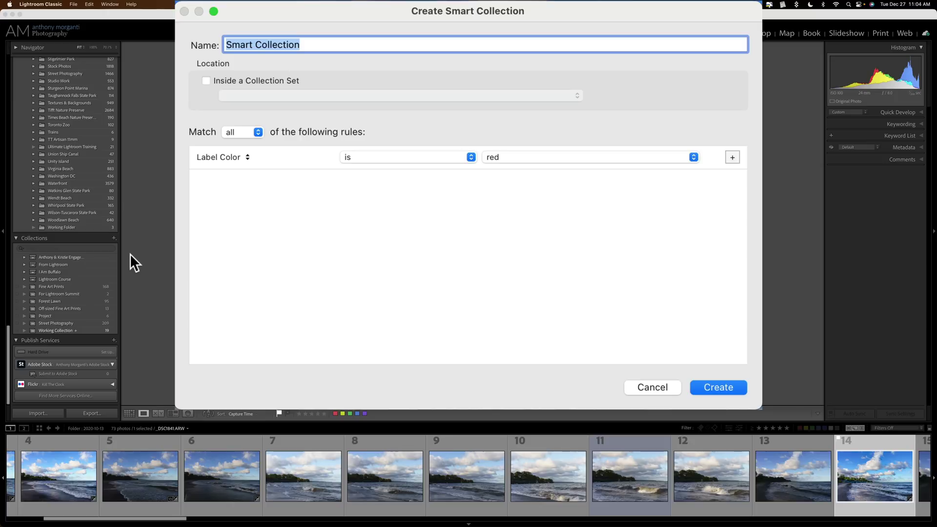
text(5)
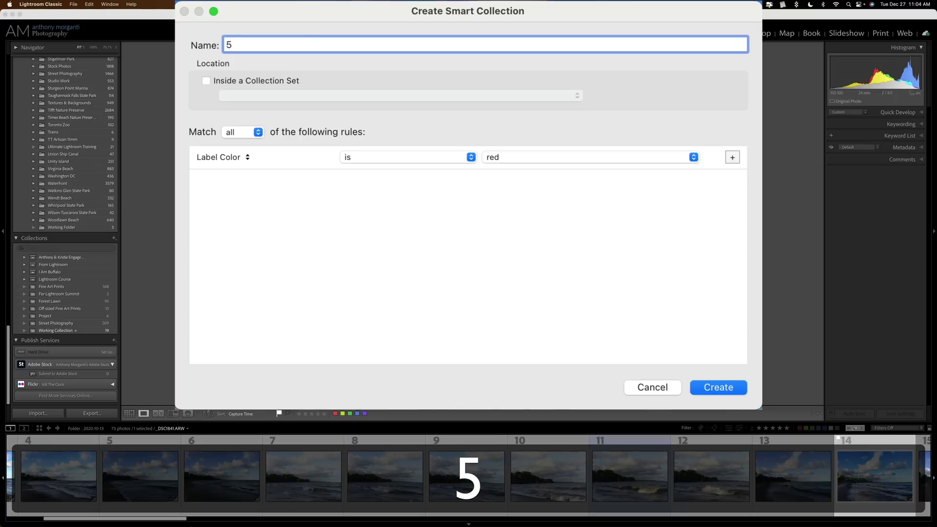
text( Star Photos)
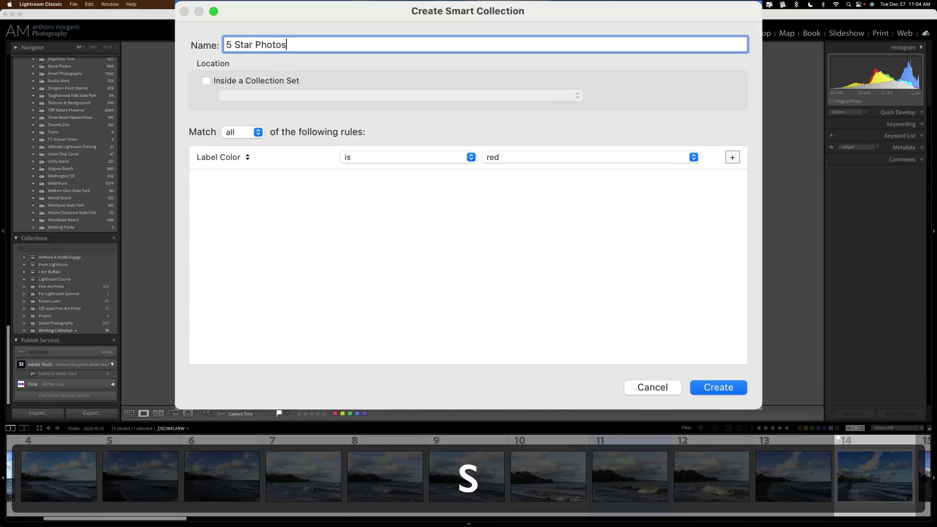
Leave 'Inside a Collection Set' unchecked so the collection sits outside any set.
click(206, 81)
click(207, 81)
click(242, 97)
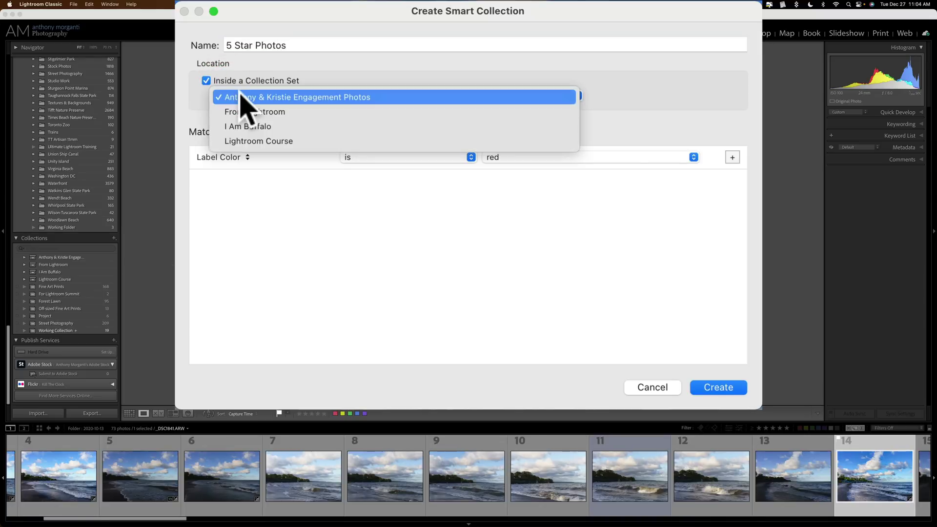
click(234, 78)
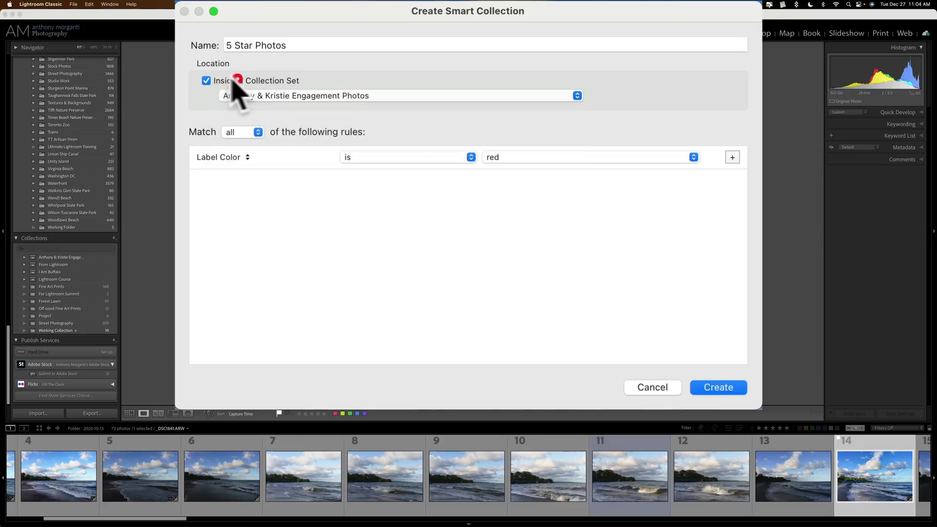
click(206, 81)
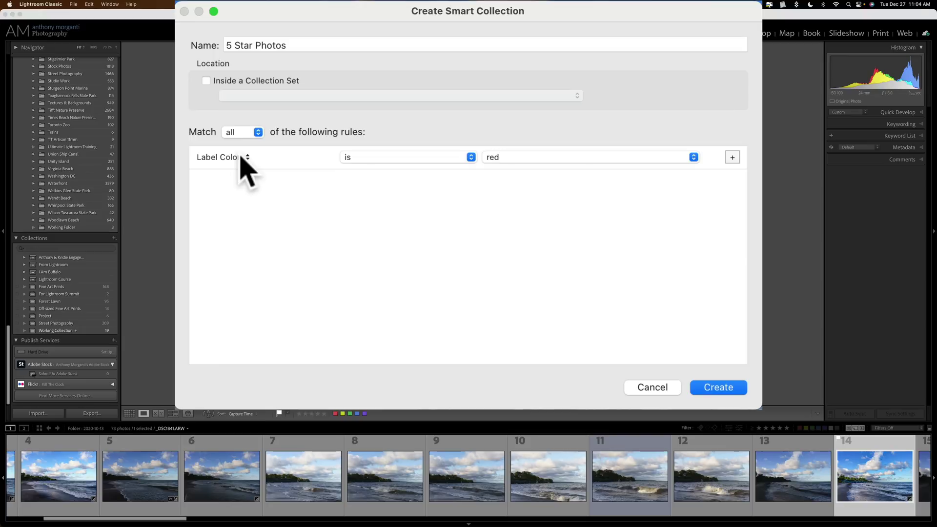
Set the rule to Match all with Rating is five stars, and create the collection.
click(259, 132)
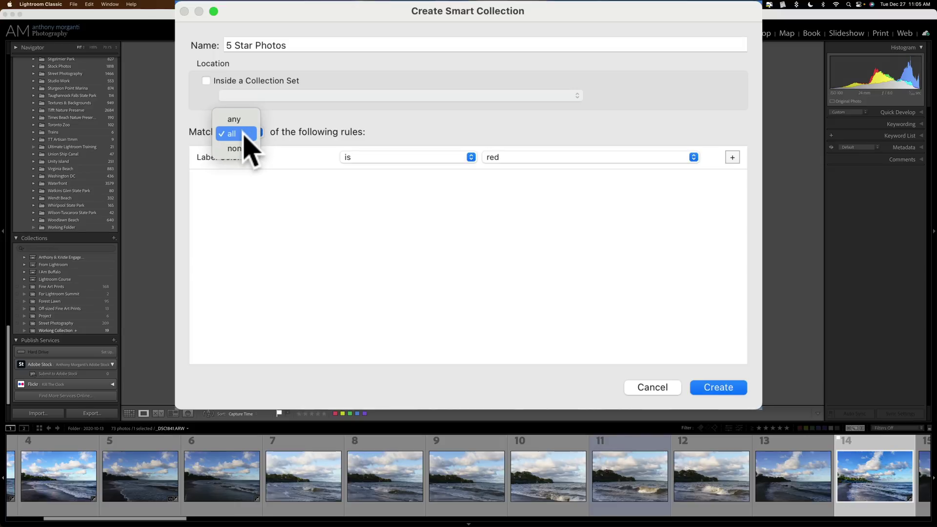
click(242, 135)
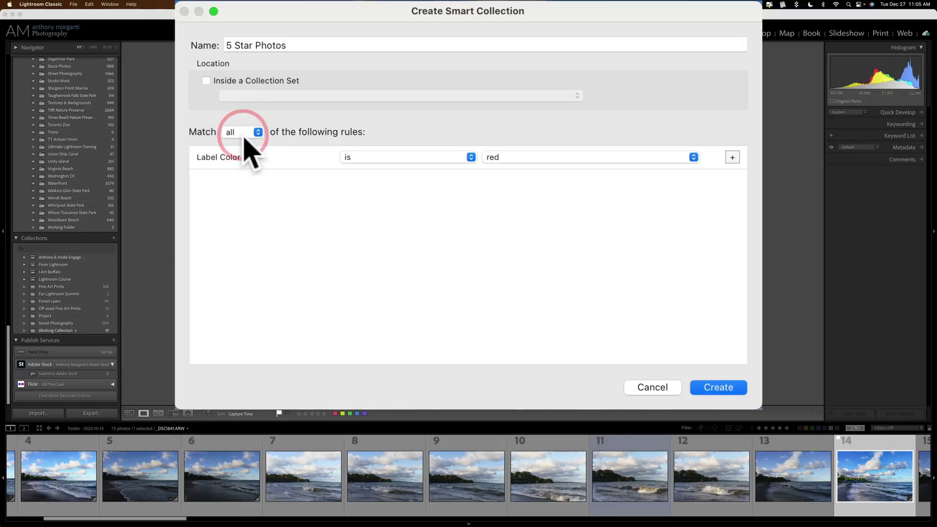
click(242, 156)
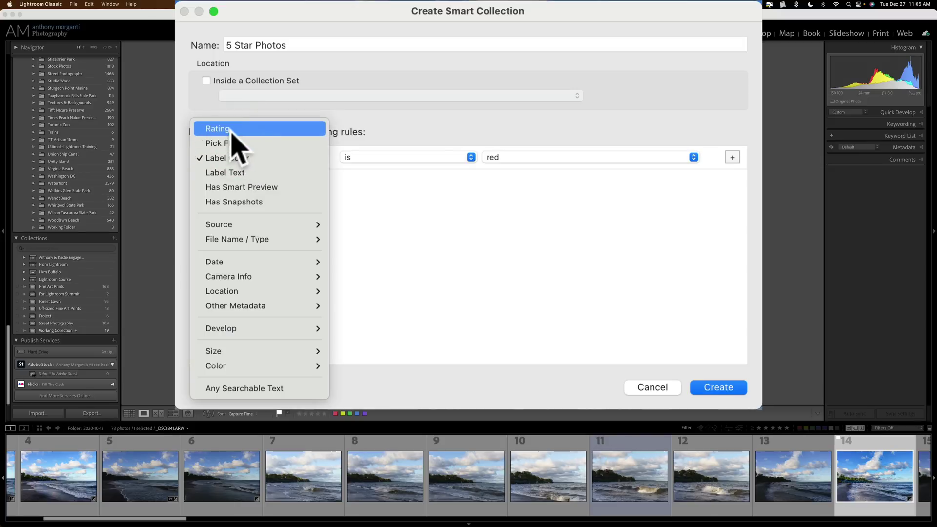
click(230, 132)
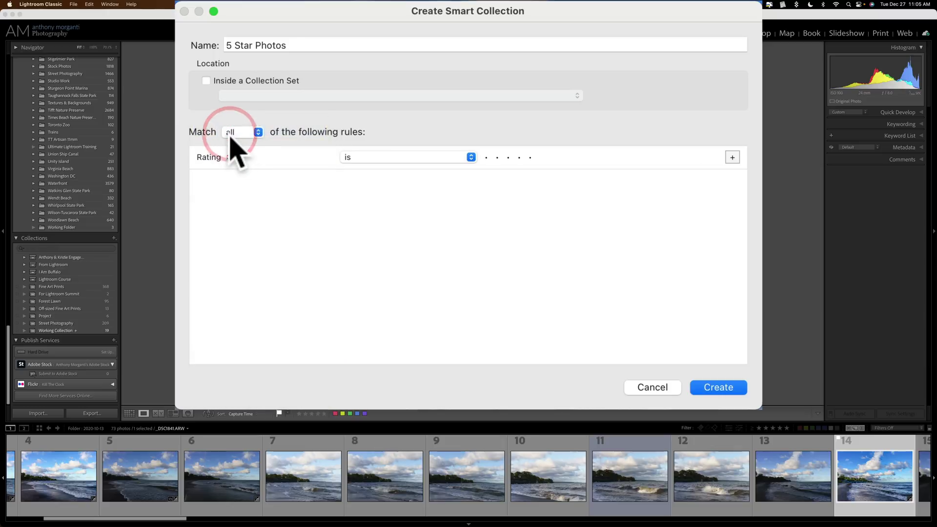
click(371, 156)
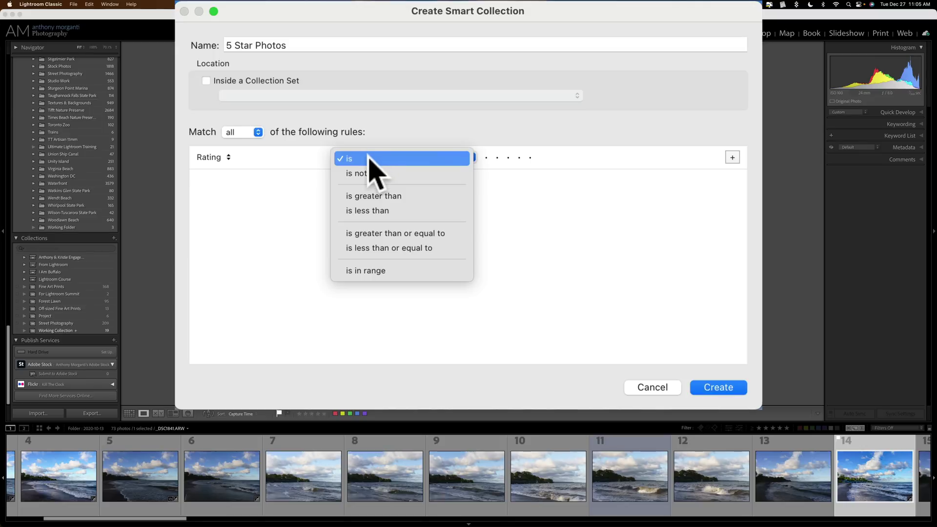
click(368, 161)
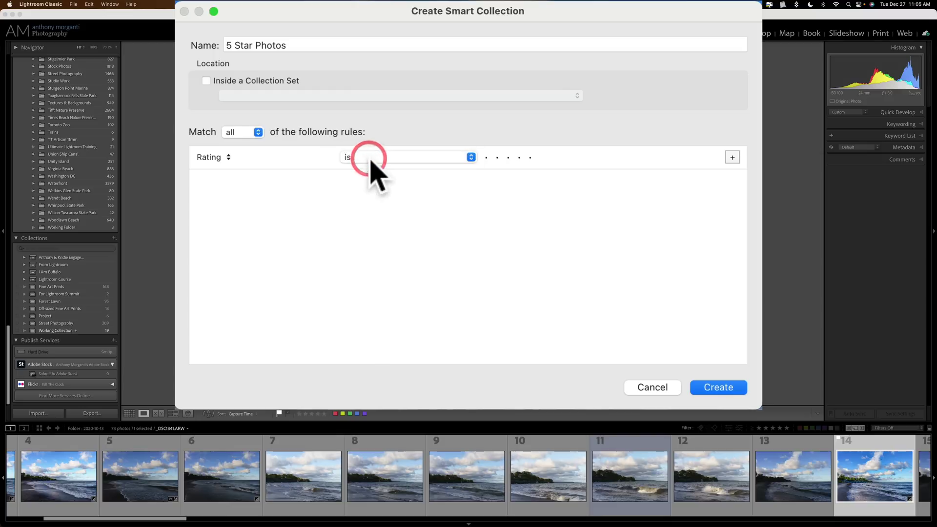
click(529, 158)
click(531, 157)
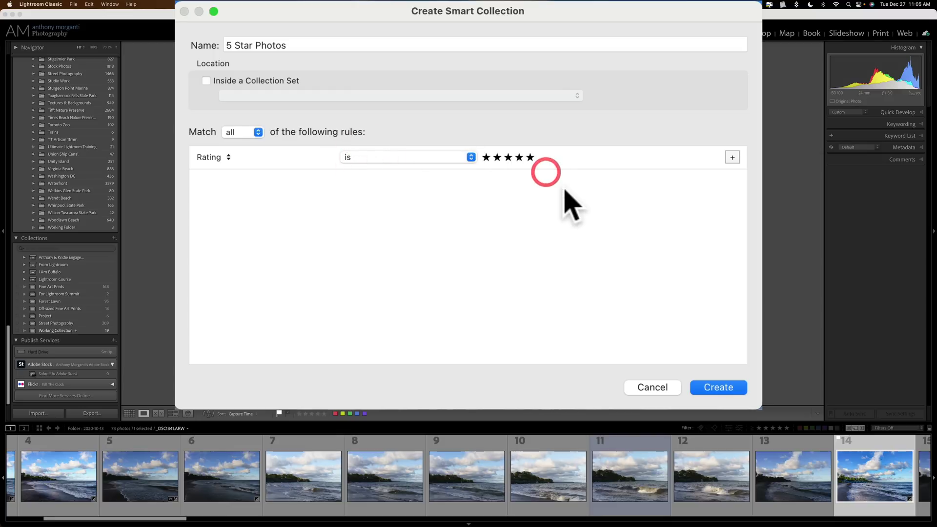
click(718, 386)
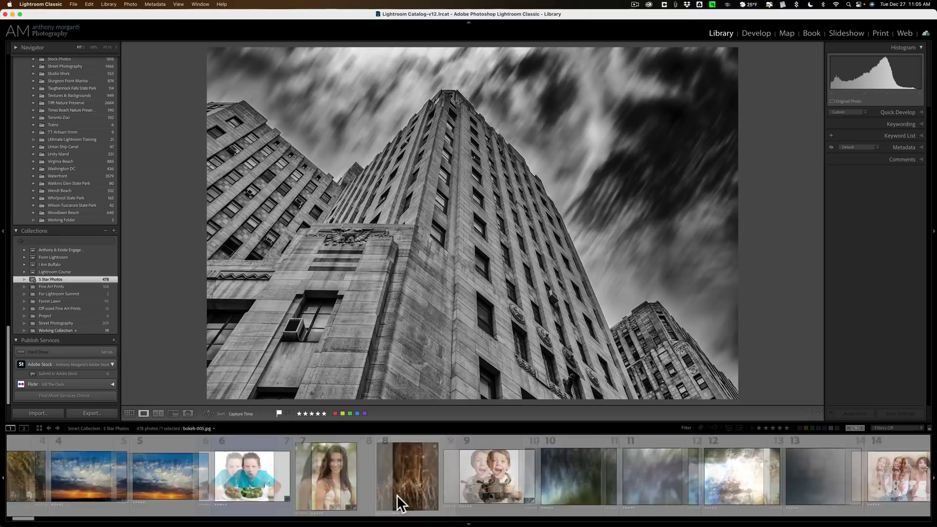
Scroll through the Folders panel to find the Woodlawn Beach folder.
scroll(85, 179, up, 15)
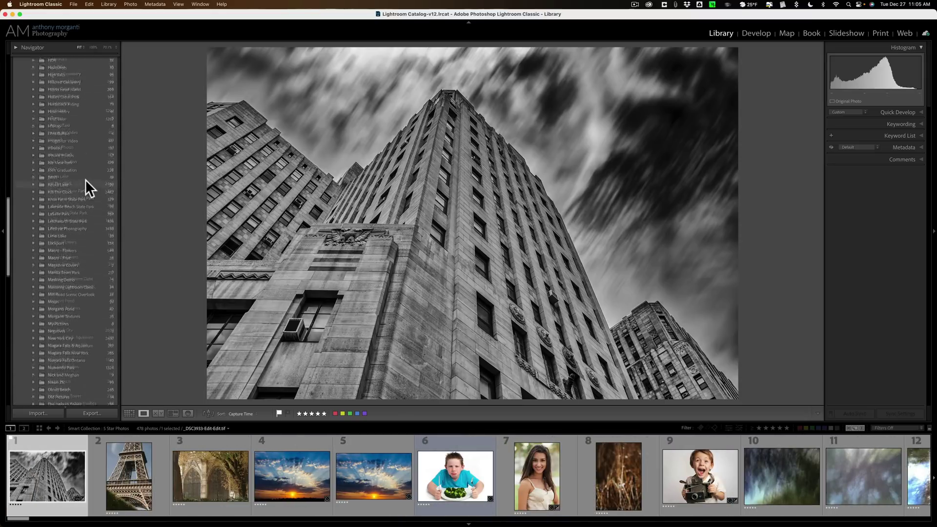
scroll(85, 180, up, 5)
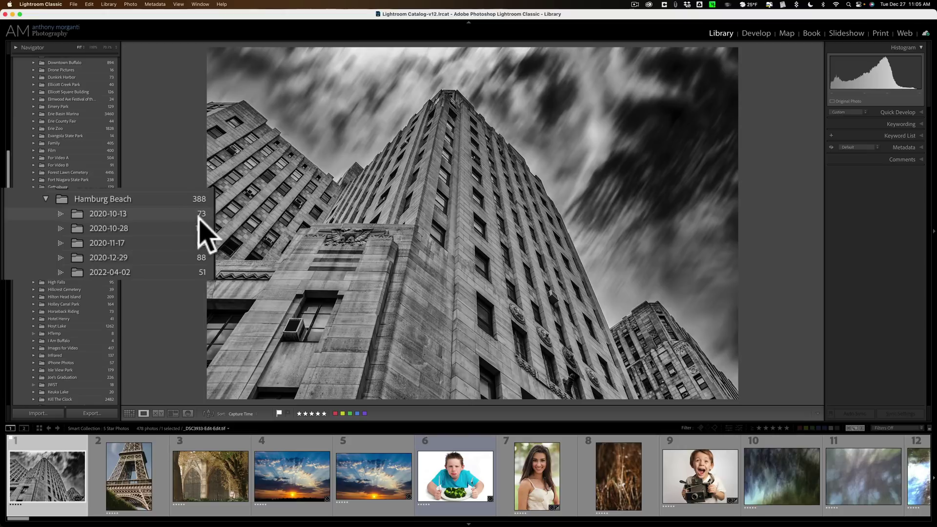
scroll(104, 224, down, 3)
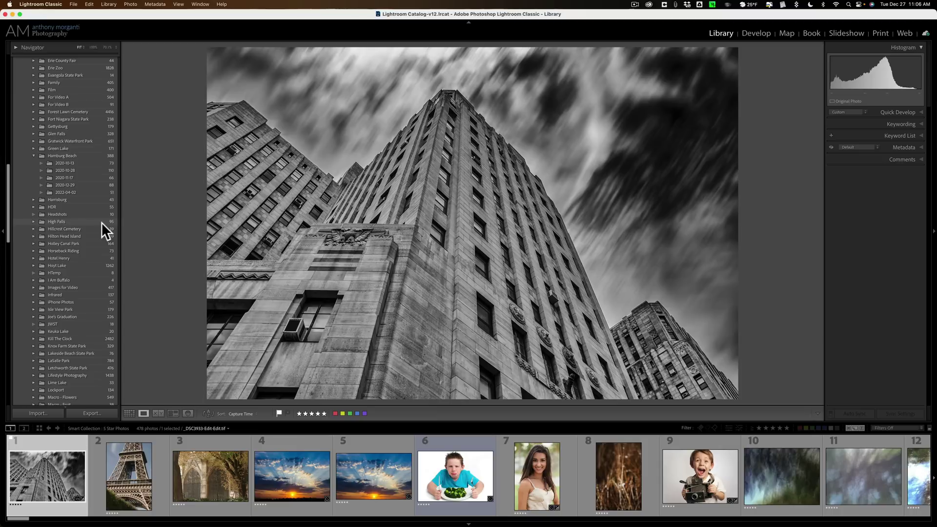
scroll(102, 222, down, 15)
scroll(102, 221, down, 5)
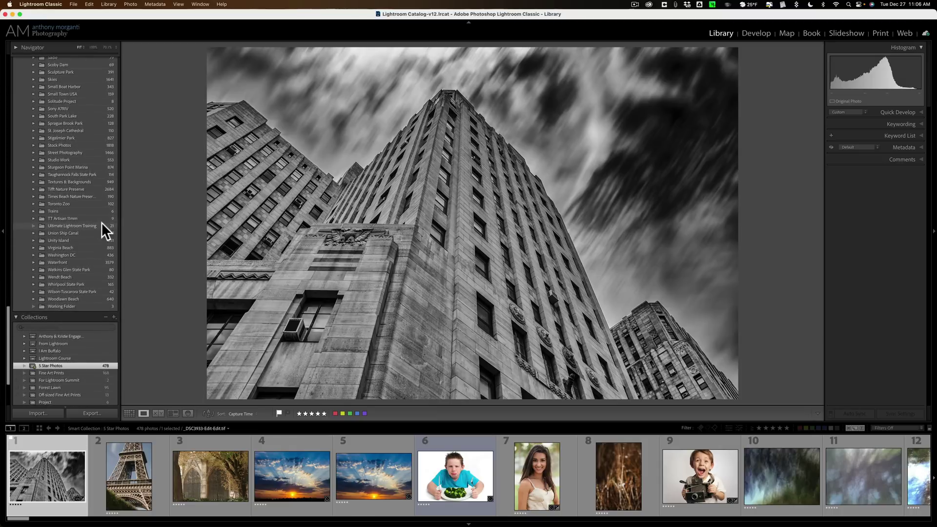
Open Woodlawn Beach and rate the tractor and lifeguard stand photos five stars.
click(75, 299)
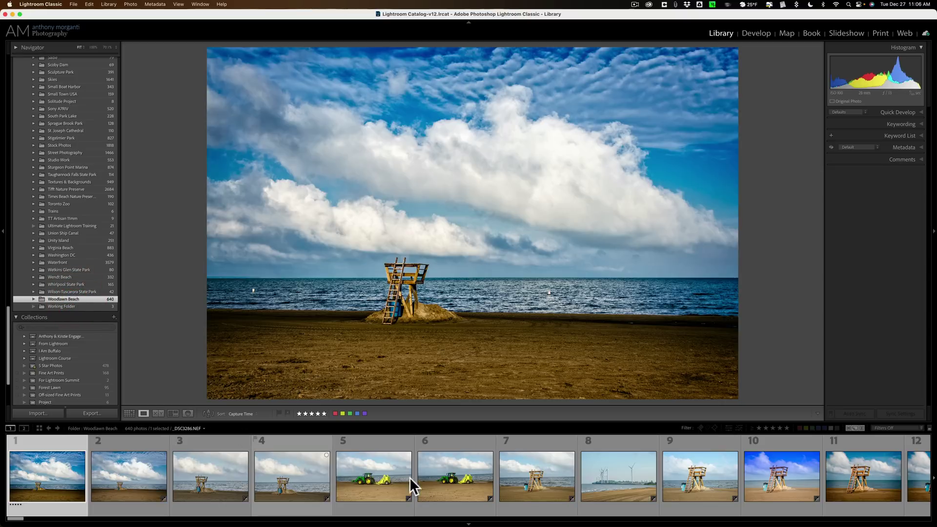
click(390, 477)
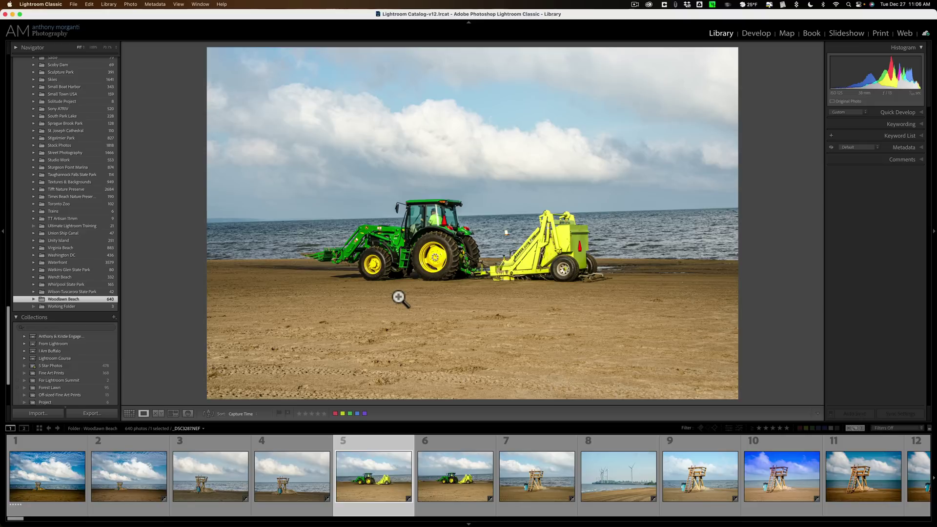
scroll(43, 309, down, 3)
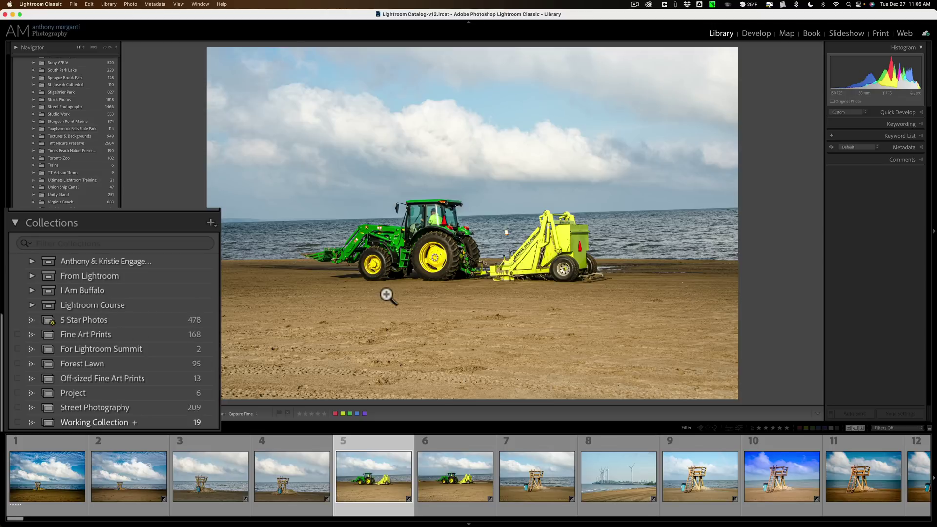
key(5)
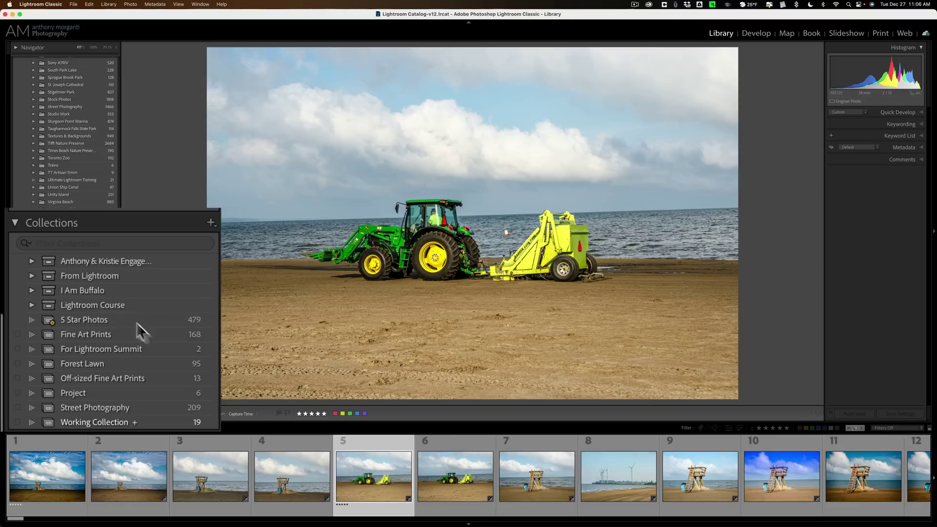
click(854, 474)
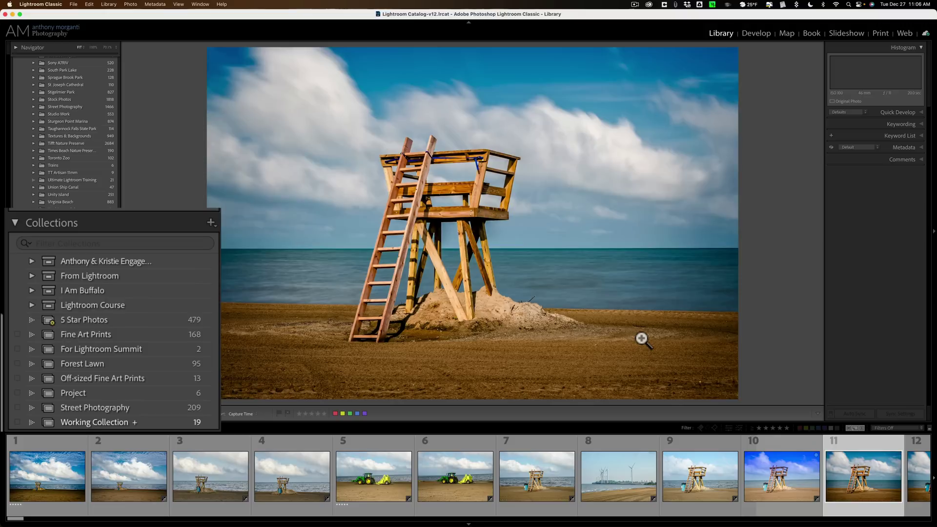
key(5)
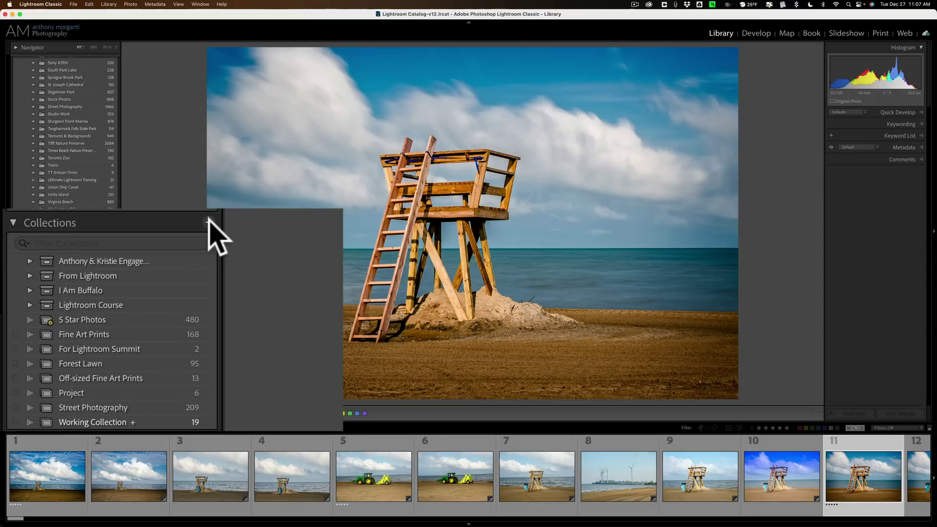
Start a smart collection named 'My Smart Collection' with Match left at all.
click(209, 222)
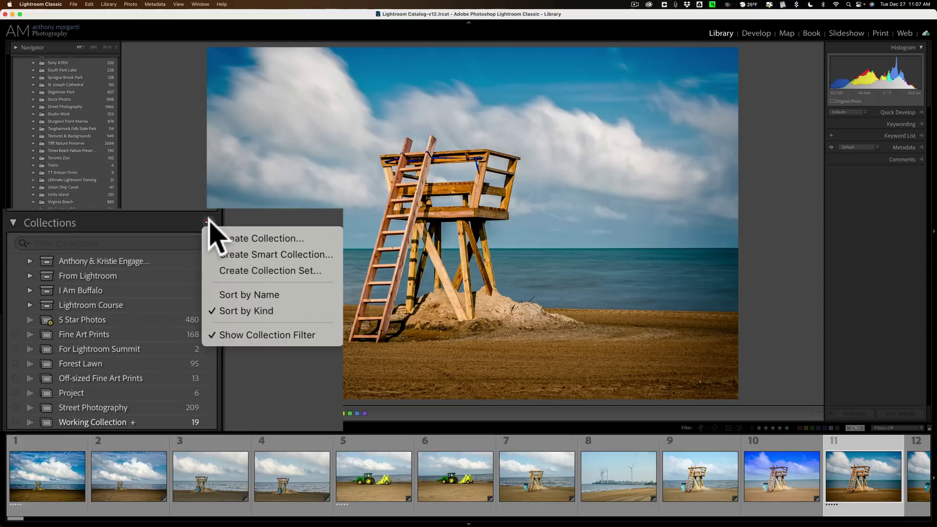
click(229, 255)
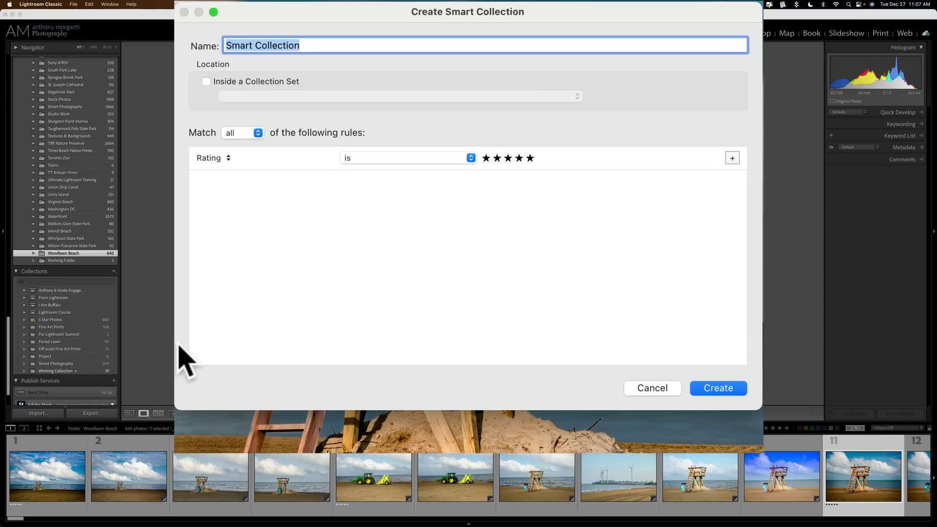
text(My Smart )
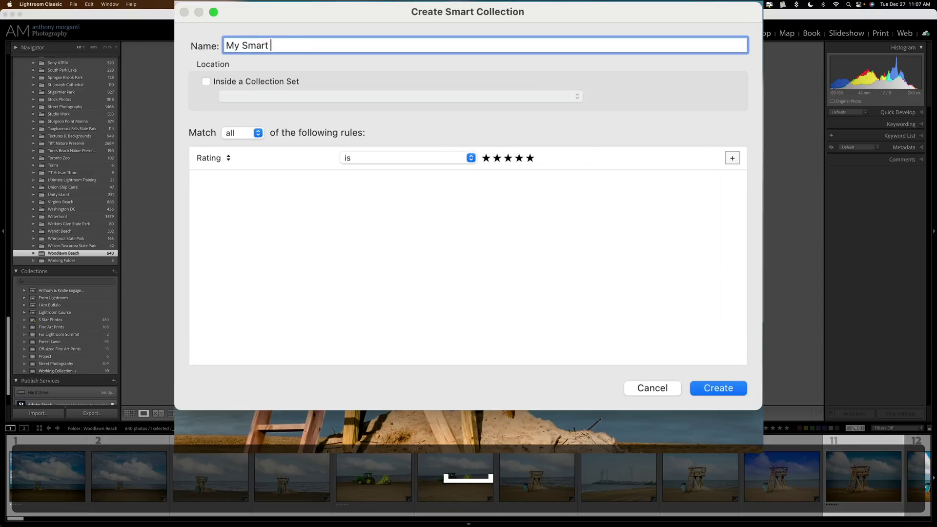
text(Collecio)
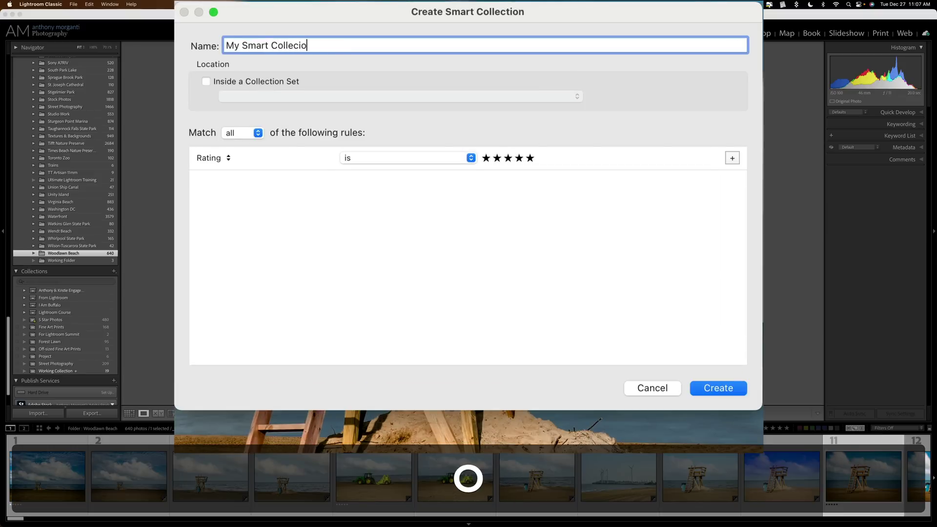
key(BackSpace)
key(BackSpace)
text(tion)
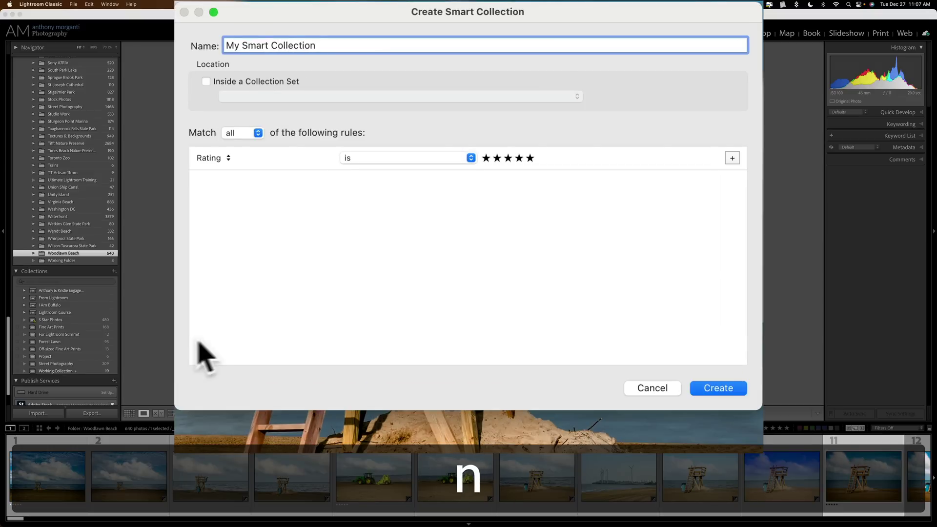
click(239, 132)
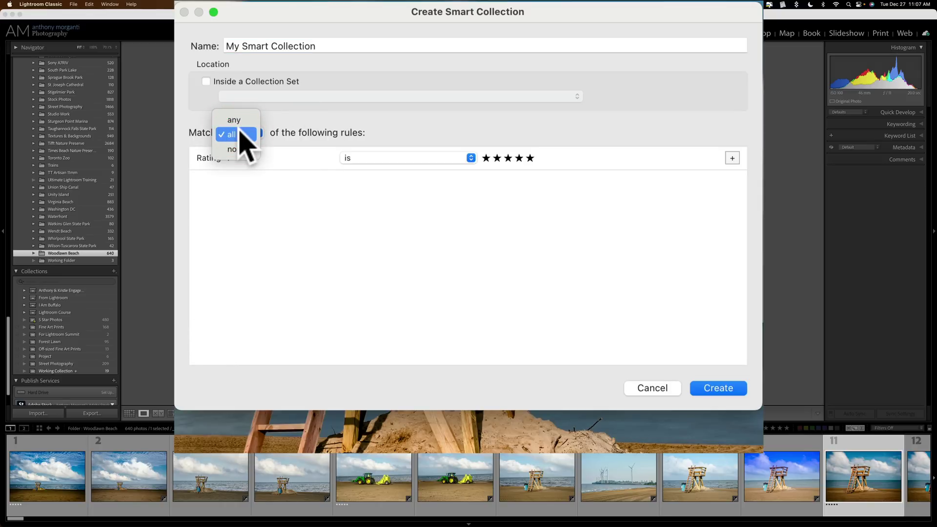
Change the first rule to Label Color is red.
click(266, 176)
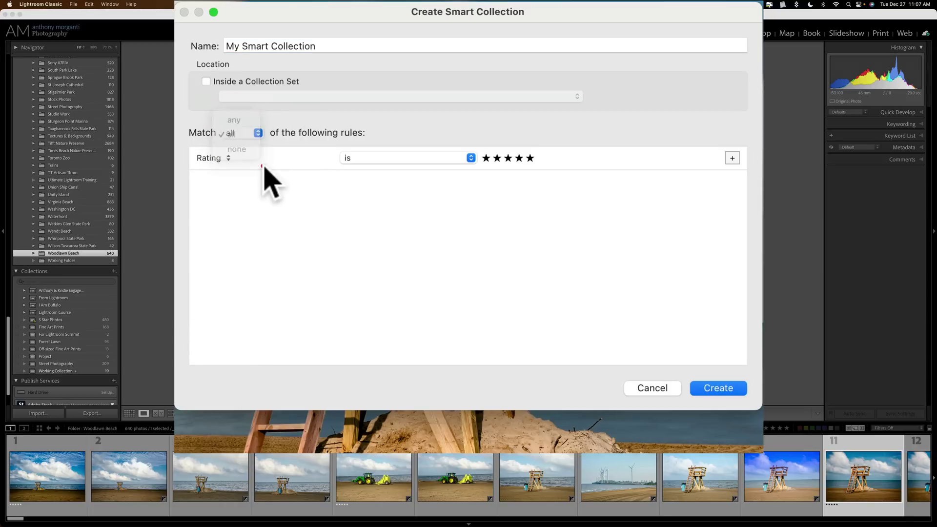
click(229, 159)
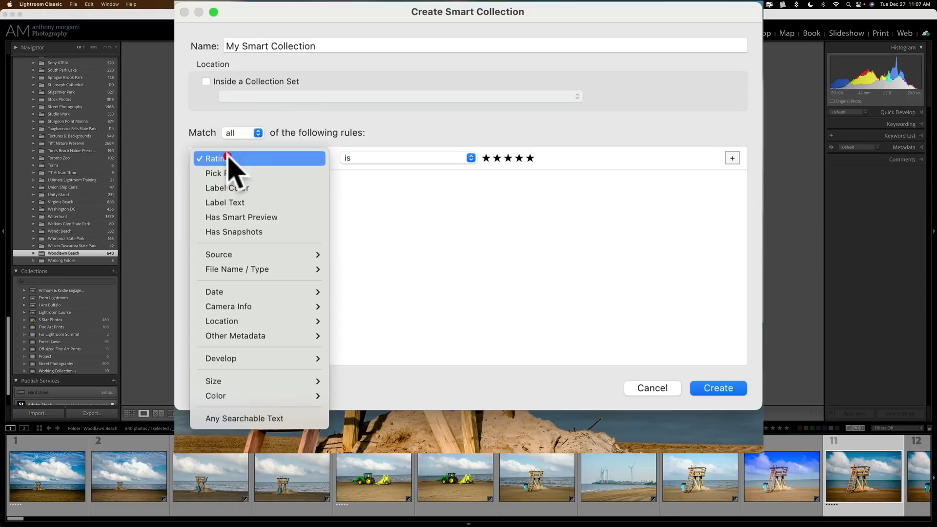
click(227, 188)
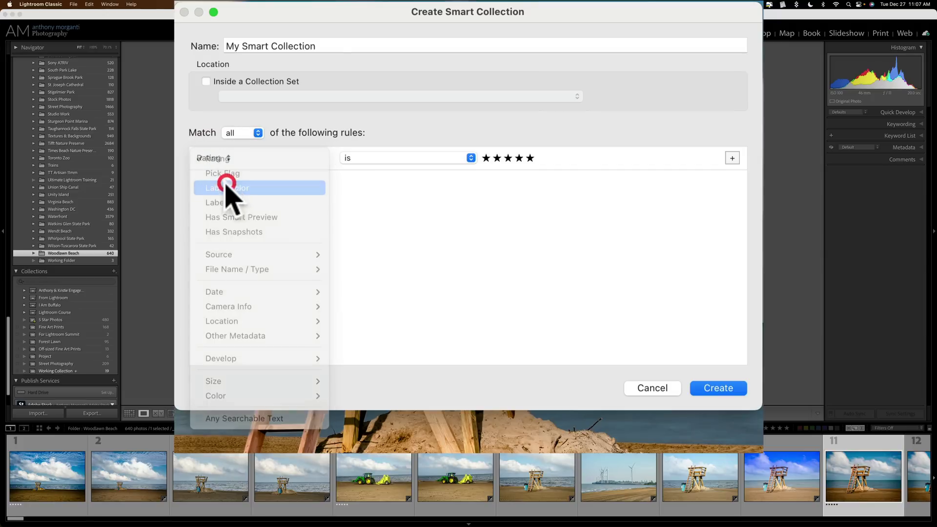
click(465, 162)
click(487, 158)
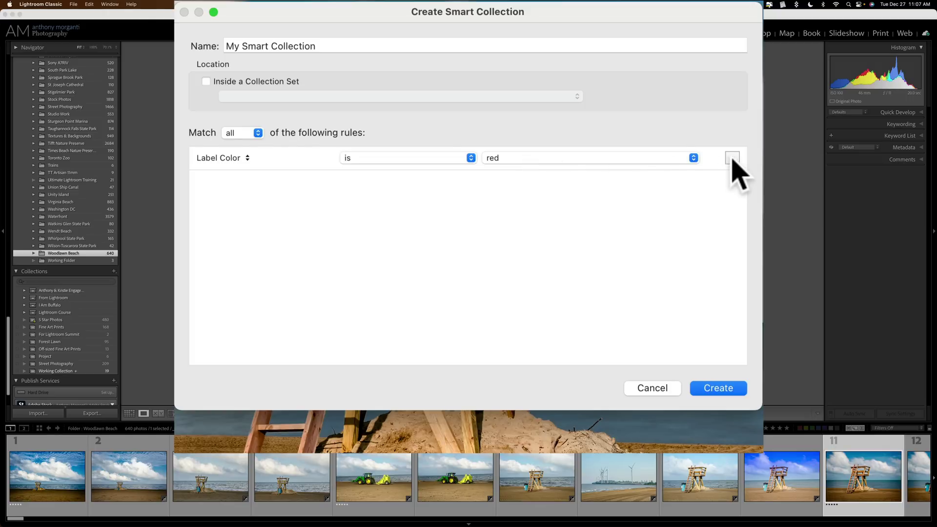
Add a second rule and keep it as Rating is greater than or equal to.
click(732, 157)
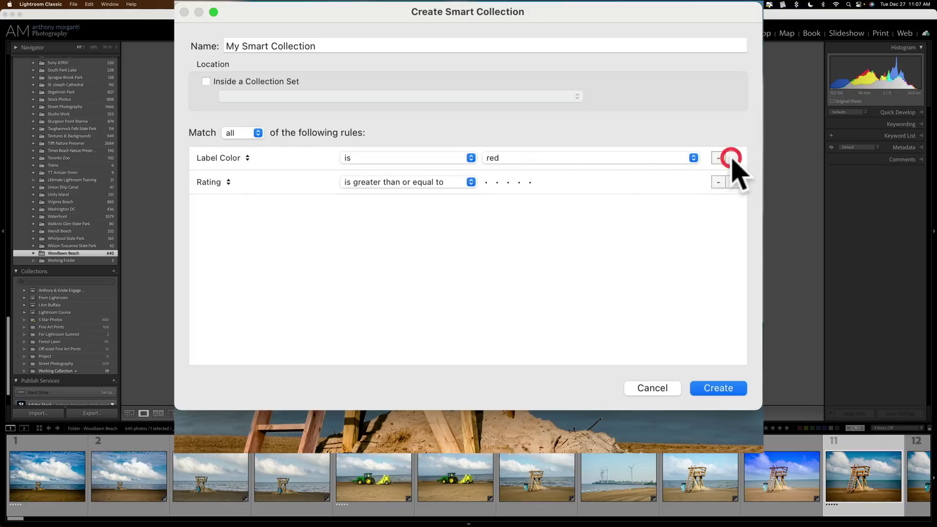
click(218, 181)
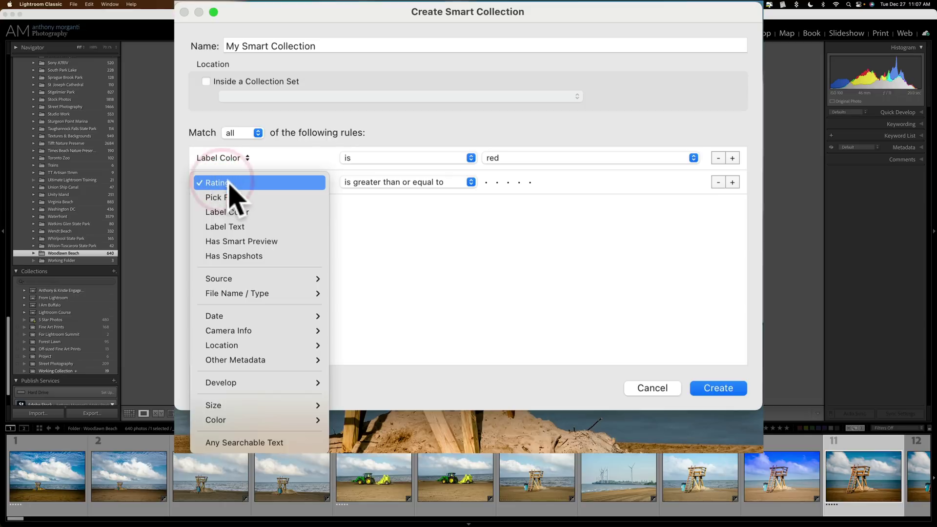
mouse_move(232, 364)
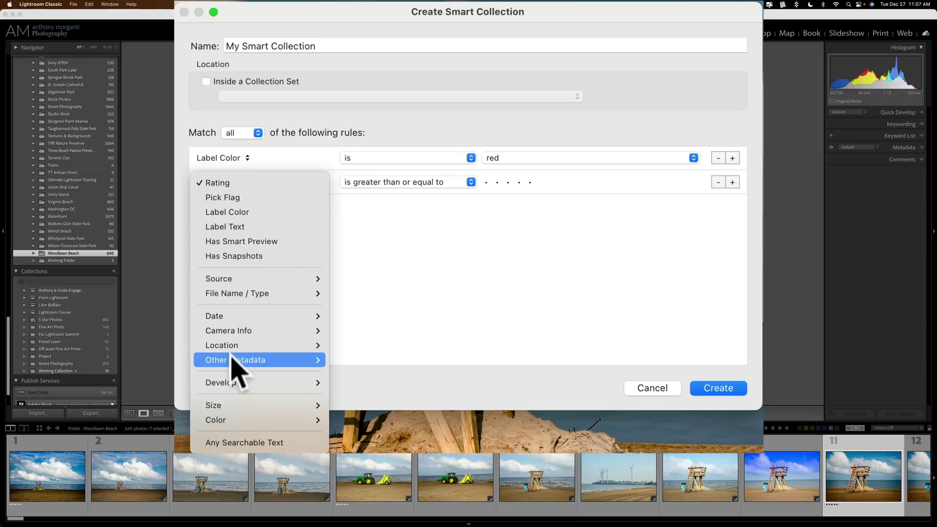
mouse_move(252, 409)
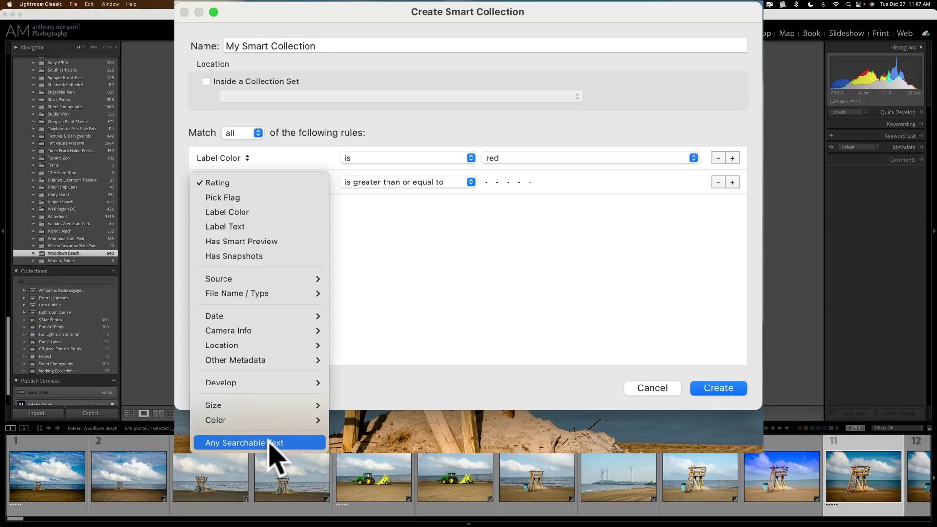
mouse_move(238, 383)
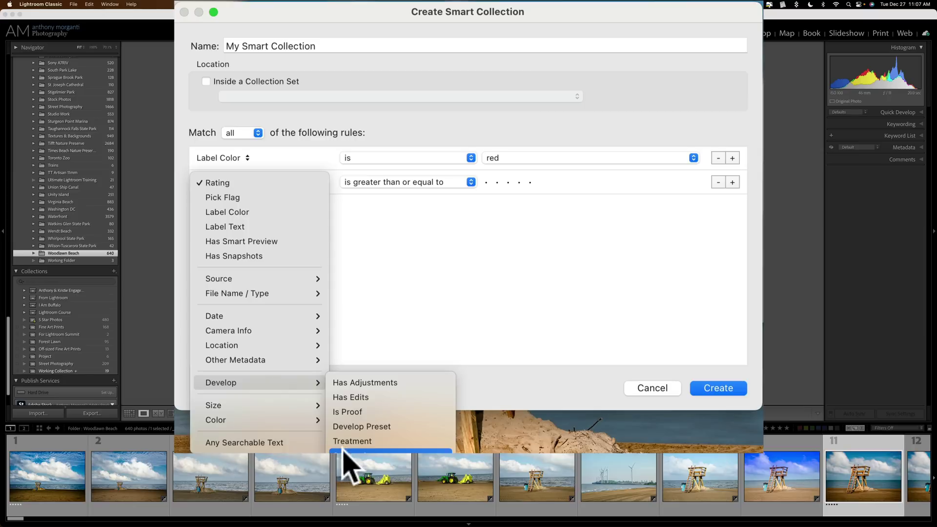
mouse_move(275, 361)
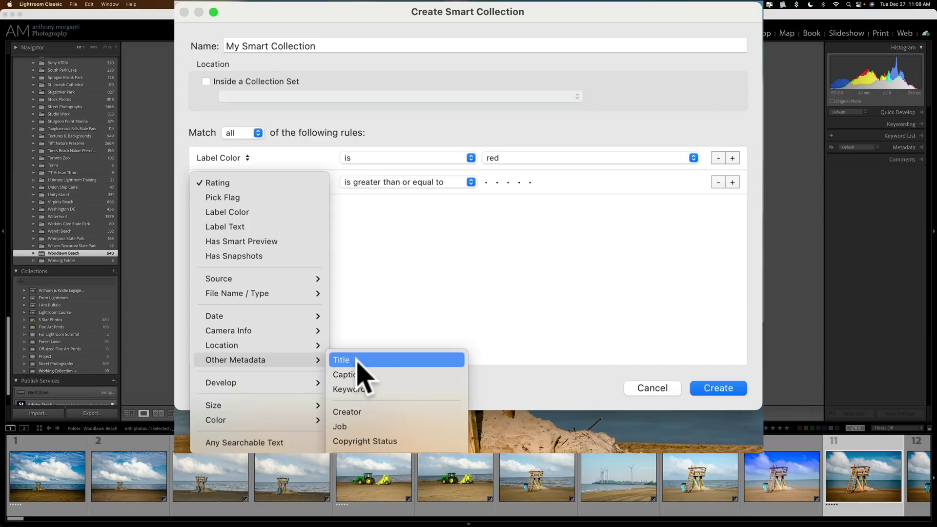
mouse_move(264, 328)
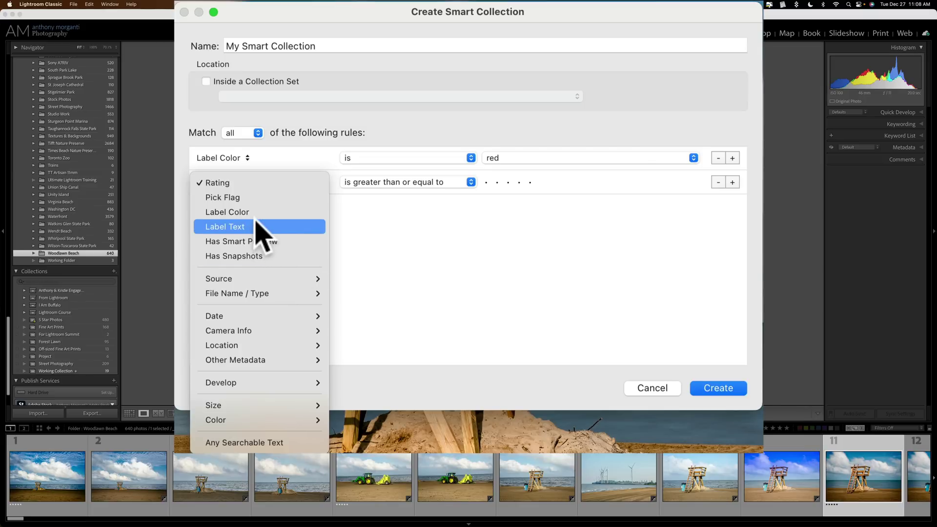
Set the second rule's minimum to three stars and create the collection.
click(265, 184)
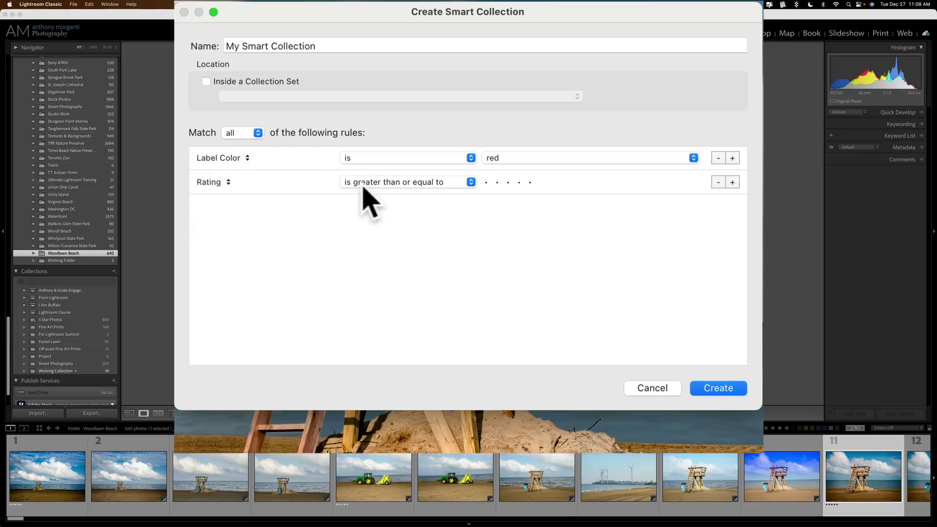
click(508, 184)
click(509, 183)
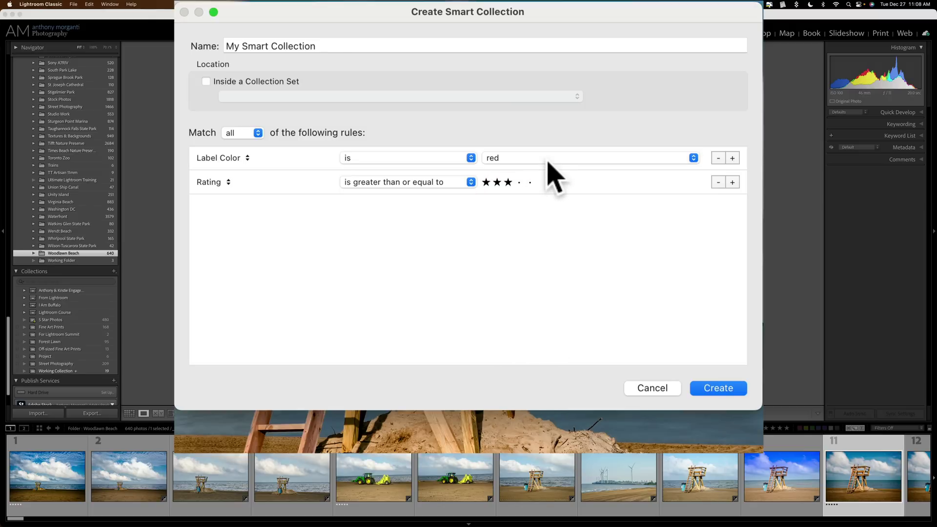
click(716, 385)
Select My Smart Collection and view each of its six photos, ending on the bald eagle.
click(89, 328)
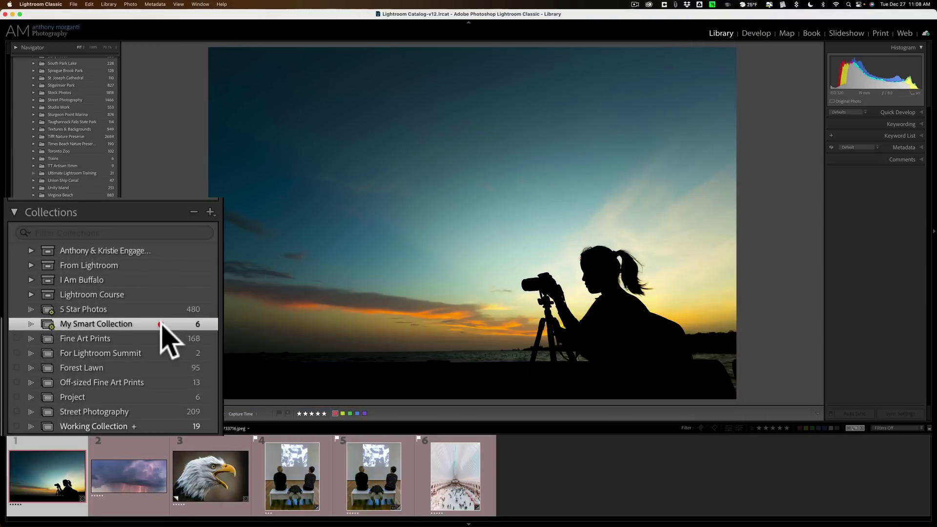
click(119, 477)
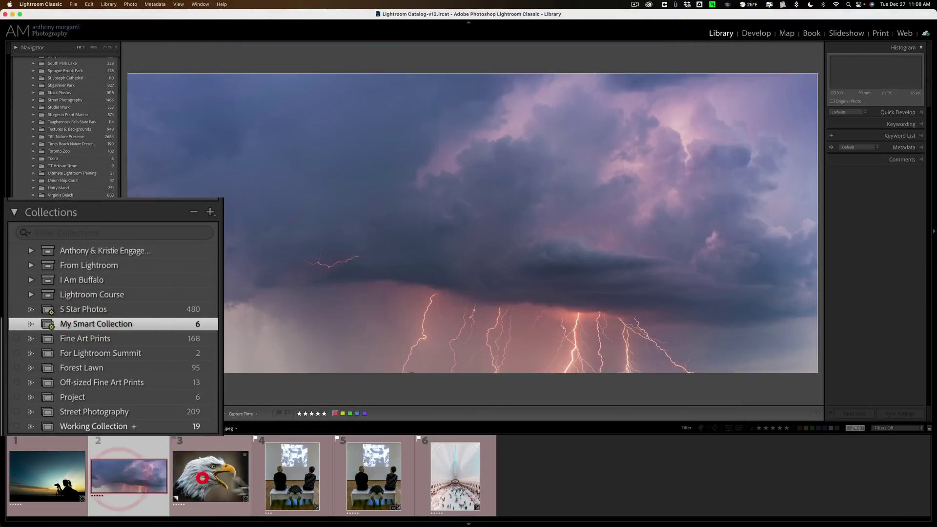
click(202, 477)
click(289, 481)
click(354, 474)
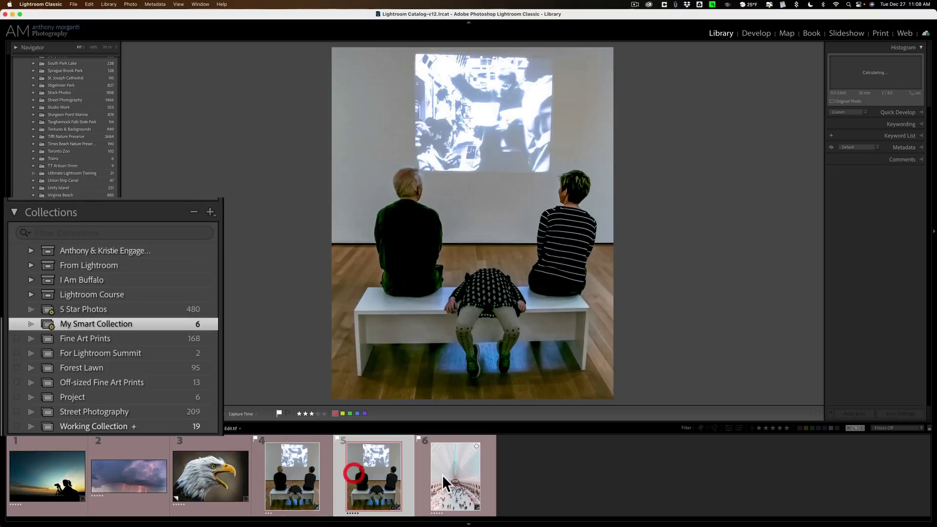
click(442, 476)
click(22, 468)
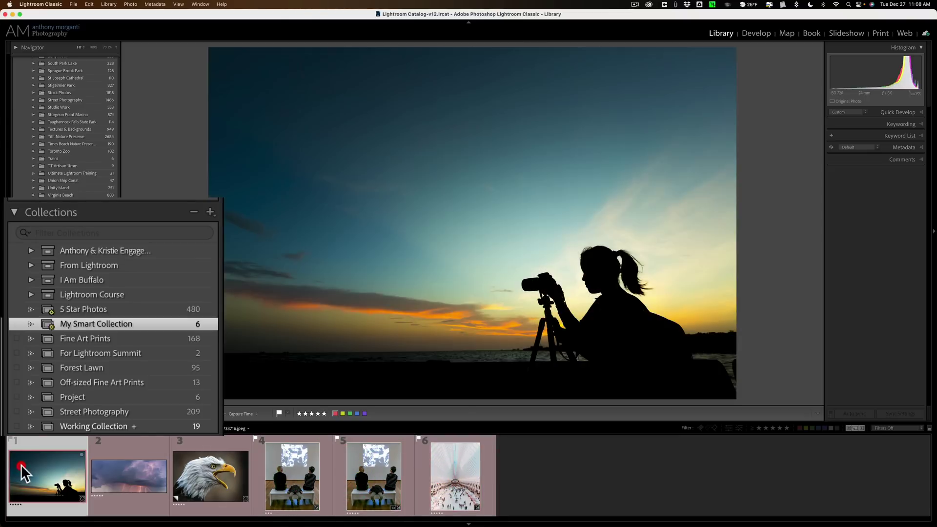
click(186, 477)
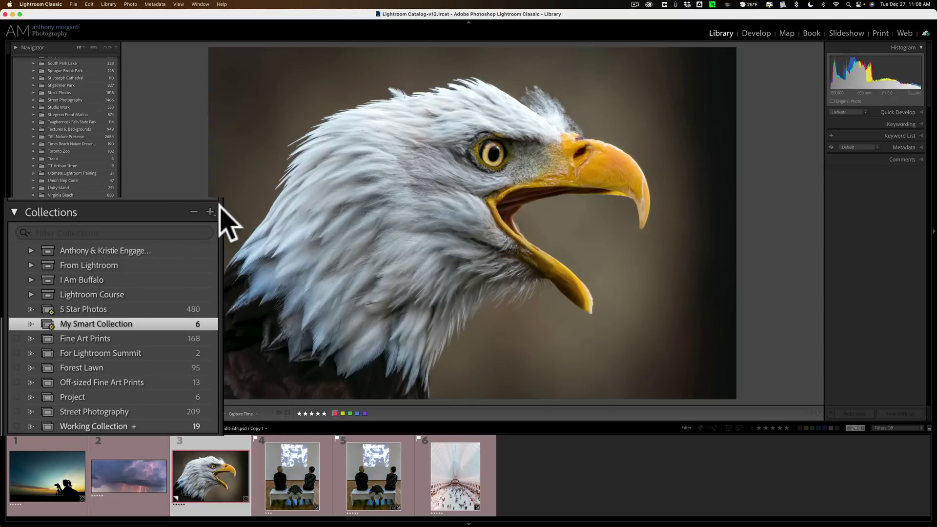